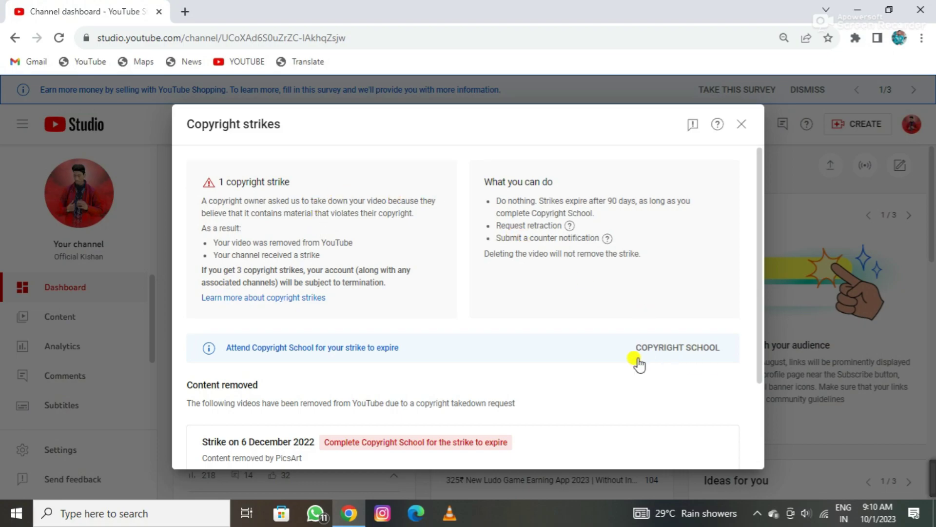
Look through the Copyright School questions, then return to the copyright strikes details and read them
{"action": "left_click", "coordinate": [651, 353]}
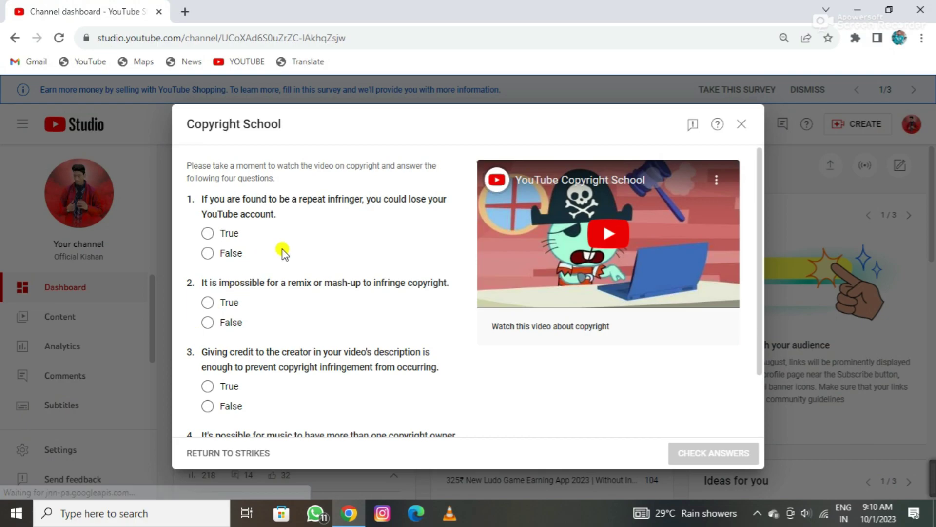
{"action": "scroll", "coordinate": [302, 230], "scroll_direction": "down", "scroll_amount": 2}
{"action": "scroll", "coordinate": [317, 244], "scroll_direction": "up", "scroll_amount": 2}
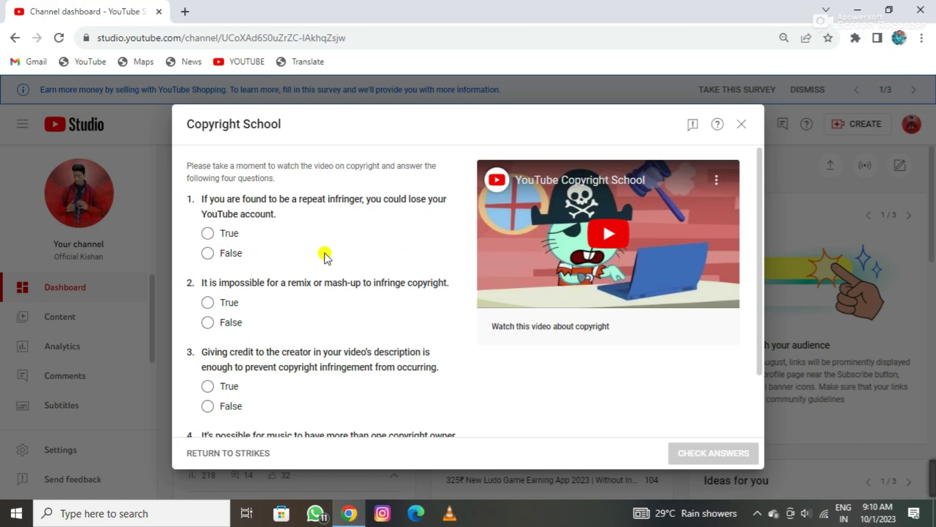
{"action": "scroll", "coordinate": [370, 346], "scroll_direction": "down", "scroll_amount": 2}
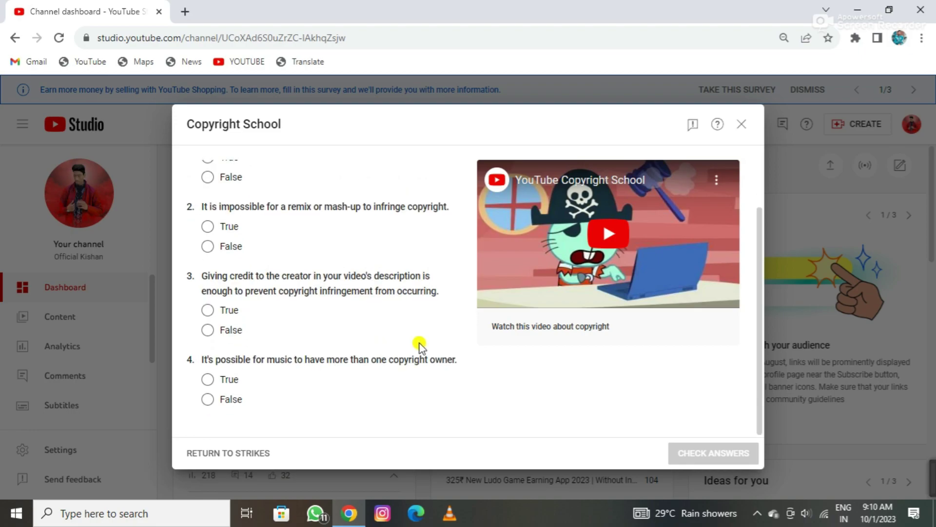
{"action": "left_click", "coordinate": [742, 126]}
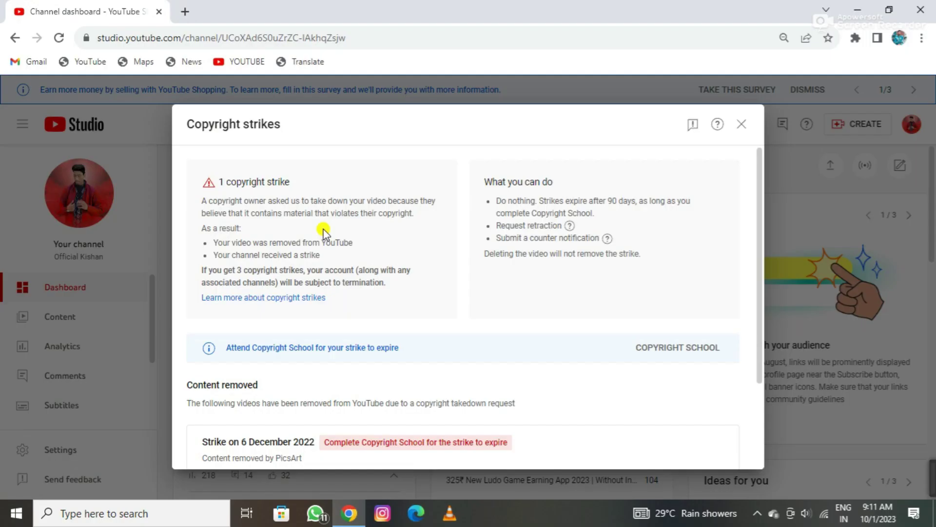
{"action": "scroll", "coordinate": [429, 268], "scroll_direction": "down", "scroll_amount": 3}
{"action": "scroll", "coordinate": [520, 303], "scroll_direction": "up", "scroll_amount": 3}
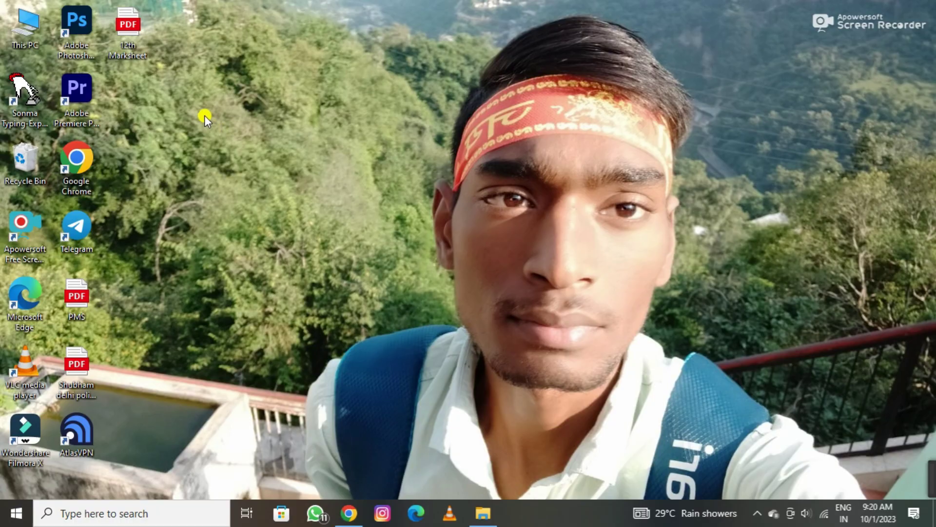
{"action": "right_click", "coordinate": [205, 115]}
{"action": "left_click", "coordinate": [233, 155]}
{"action": "right_click", "coordinate": [170, 113]}
{"action": "left_click", "coordinate": [208, 149]}
{"action": "right_click", "coordinate": [178, 129]}
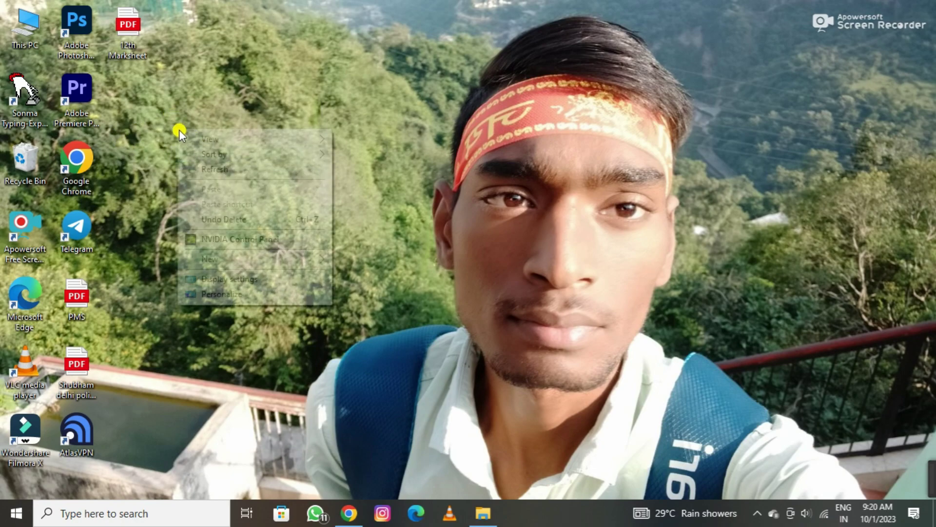
{"action": "left_click", "coordinate": [206, 168]}
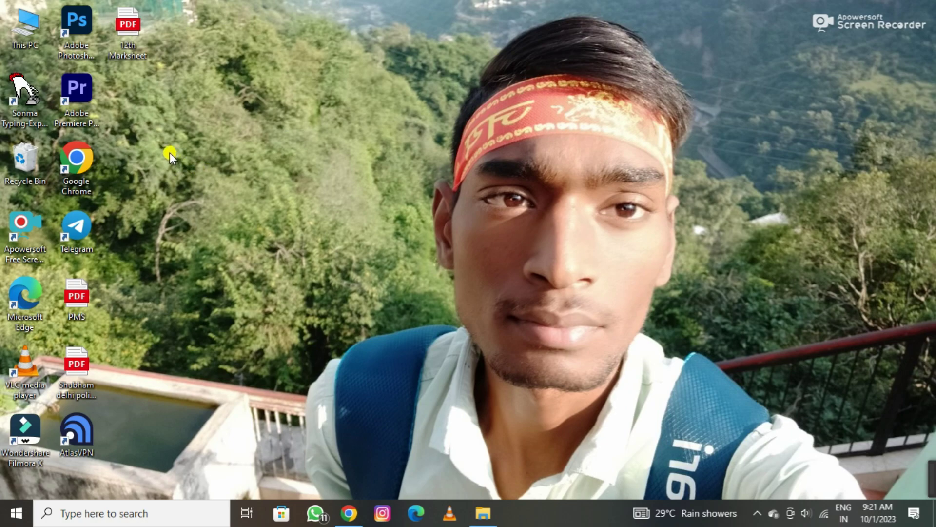
{"action": "right_click", "coordinate": [159, 131]}
{"action": "left_click", "coordinate": [194, 172]}
Switch to Chrome and examine the copyright strike details, including the requirement on the 6 December 2022 strike
{"action": "left_click", "coordinate": [349, 512]}
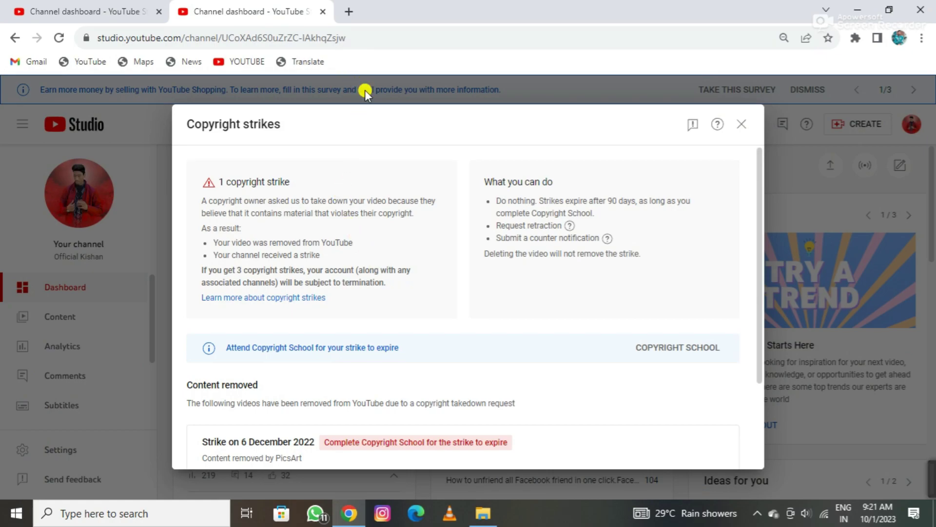
{"action": "scroll", "coordinate": [480, 348], "scroll_direction": "down", "scroll_amount": 2}
{"action": "scroll", "coordinate": [478, 349], "scroll_direction": "up", "scroll_amount": 2}
{"action": "scroll", "coordinate": [437, 237], "scroll_direction": "down", "scroll_amount": 2}
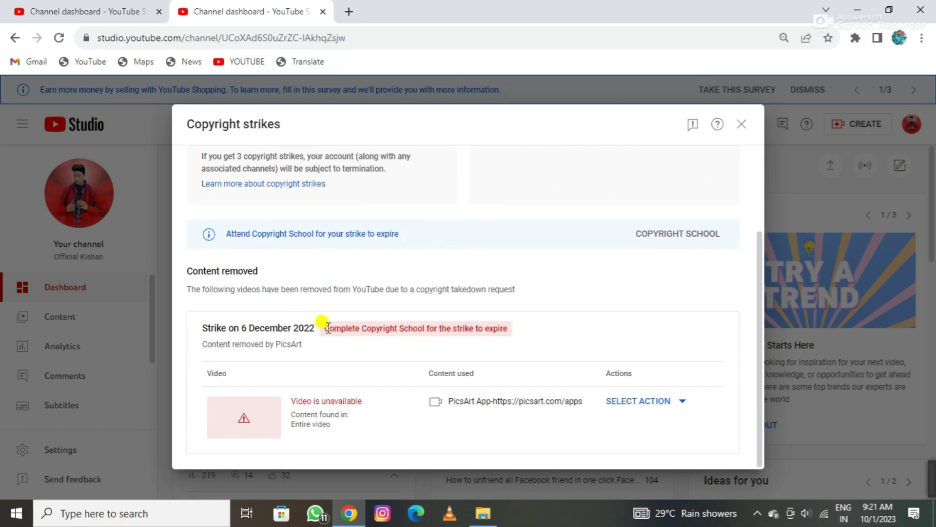
{"action": "left_click_drag", "start_coordinate": [325, 329], "coordinate": [521, 342]}
{"action": "left_click", "coordinate": [510, 330]}
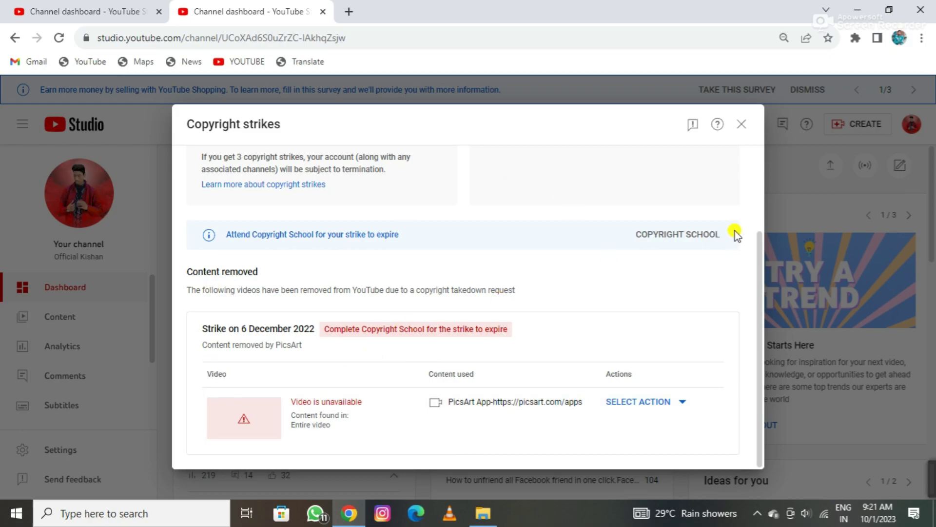
{"action": "scroll", "coordinate": [309, 327], "scroll_direction": "up", "scroll_amount": 3}
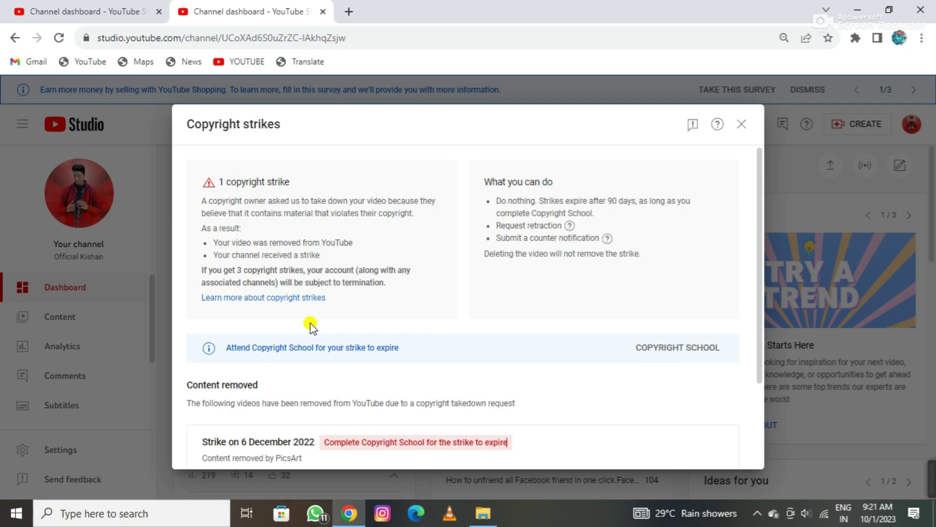
Open Copyright School and answer True to question 1 about repeat infringers losing their YouTube account
{"action": "left_click", "coordinate": [680, 360]}
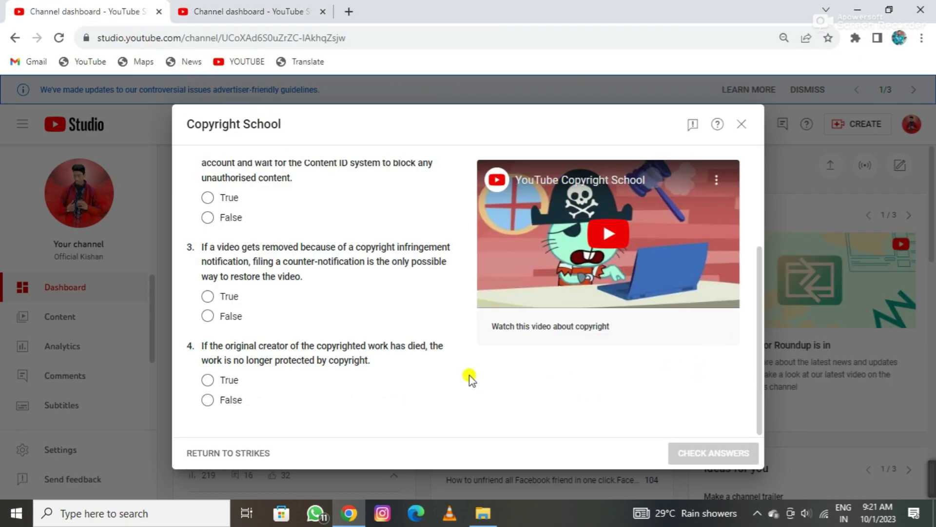
{"action": "scroll", "coordinate": [470, 378], "scroll_direction": "up", "scroll_amount": 3}
{"action": "scroll", "coordinate": [485, 351], "scroll_direction": "down", "scroll_amount": 3}
{"action": "scroll", "coordinate": [324, 367], "scroll_direction": "up", "scroll_amount": 3}
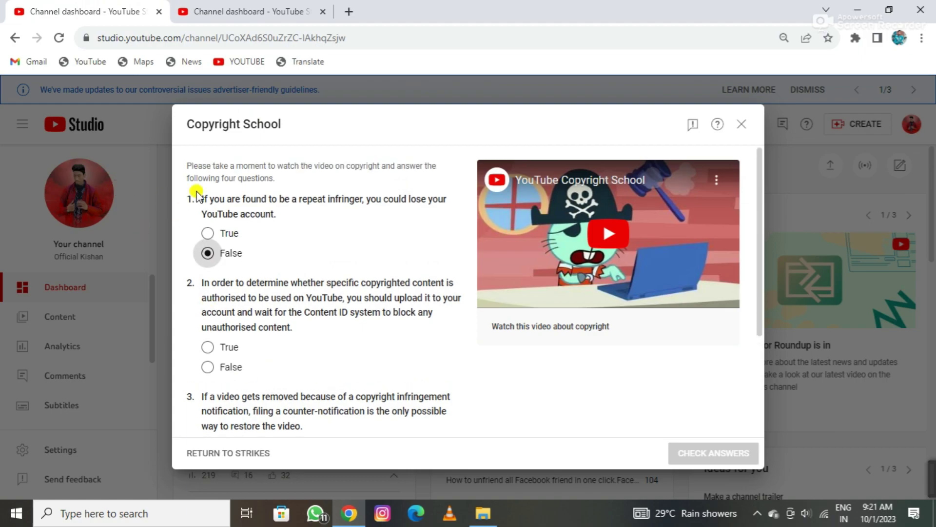
{"action": "left_click_drag", "start_coordinate": [202, 200], "coordinate": [304, 215]}
{"action": "left_click", "coordinate": [305, 215]}
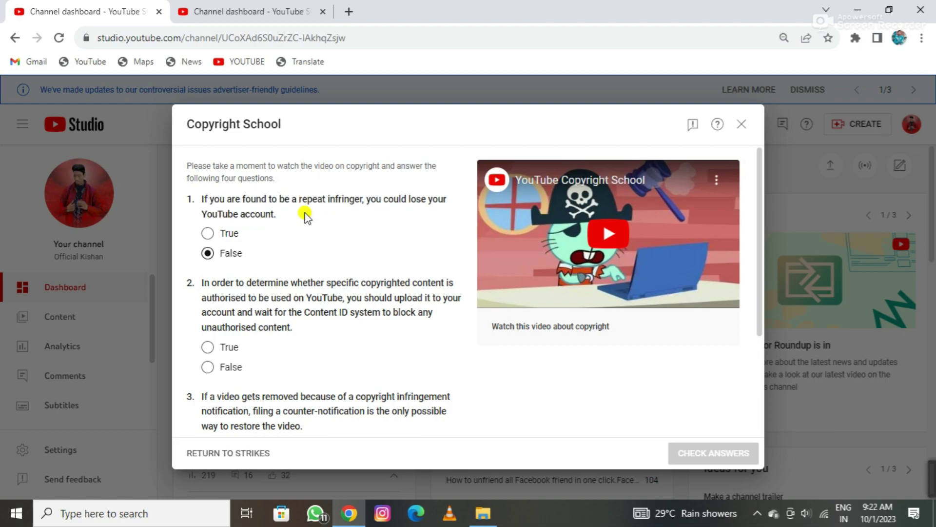
{"action": "left_click", "coordinate": [208, 233]}
Answer False to Copyright School questions 2, 3 and 4, and submit the answers for checking
{"action": "scroll", "coordinate": [315, 235], "scroll_direction": "down", "scroll_amount": 1}
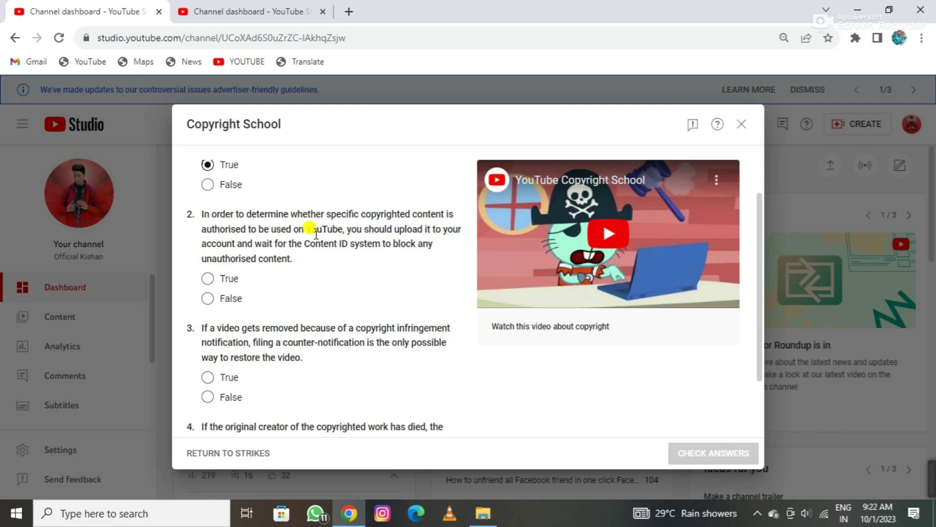
{"action": "left_click", "coordinate": [208, 298]}
{"action": "scroll", "coordinate": [293, 287], "scroll_direction": "down", "scroll_amount": 2}
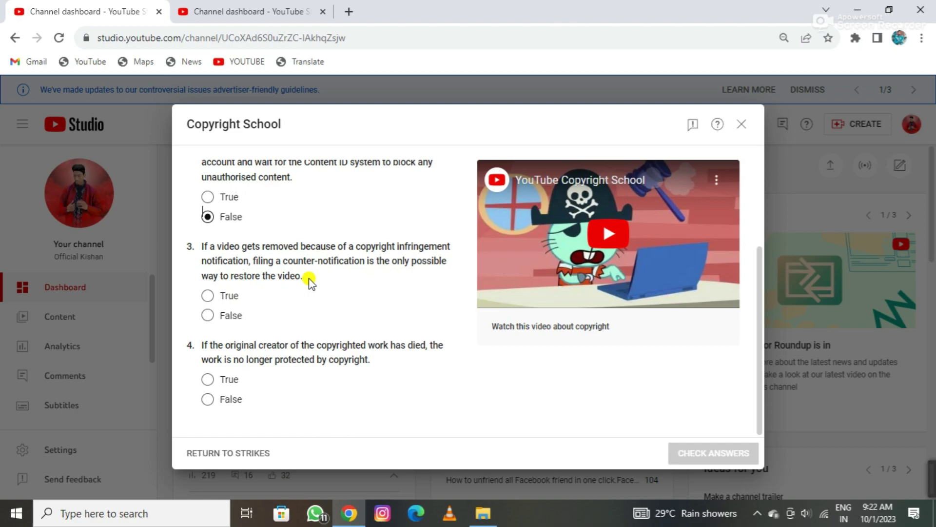
{"action": "left_click", "coordinate": [211, 317]}
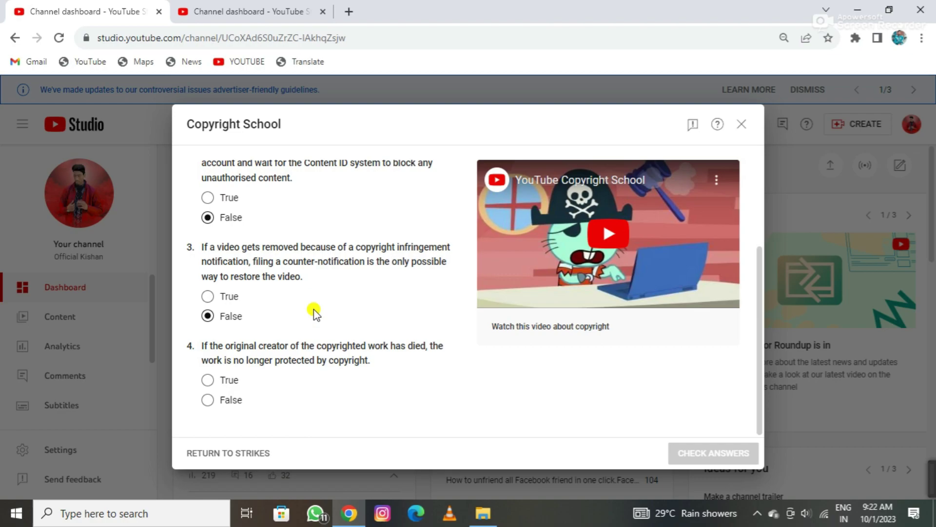
{"action": "left_click", "coordinate": [208, 400]}
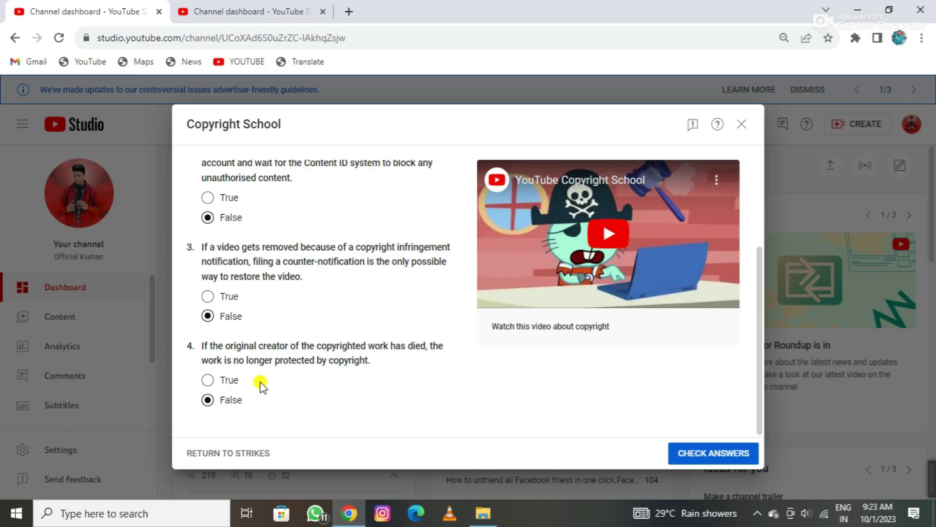
{"action": "left_click", "coordinate": [710, 454]}
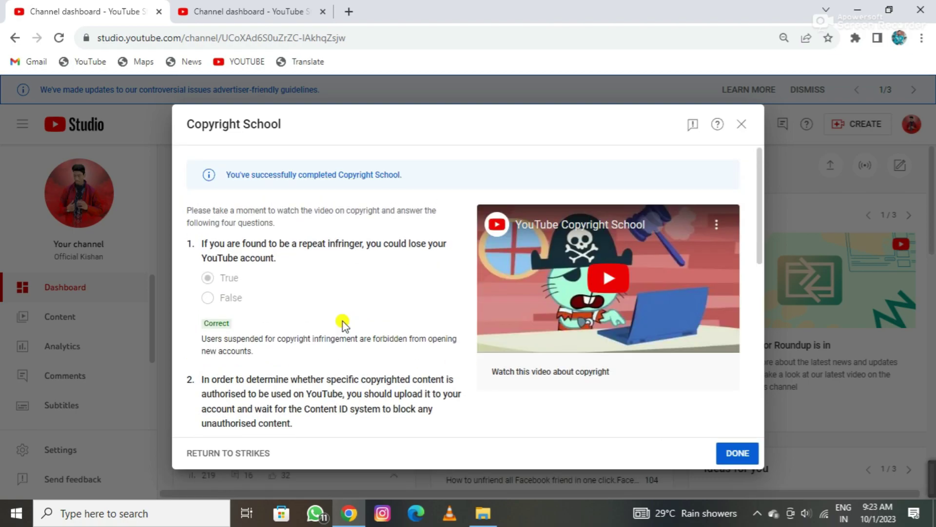
Review the feedback on all four Copyright School answers and the completion notice
{"action": "scroll", "coordinate": [336, 327], "scroll_direction": "down", "scroll_amount": 8}
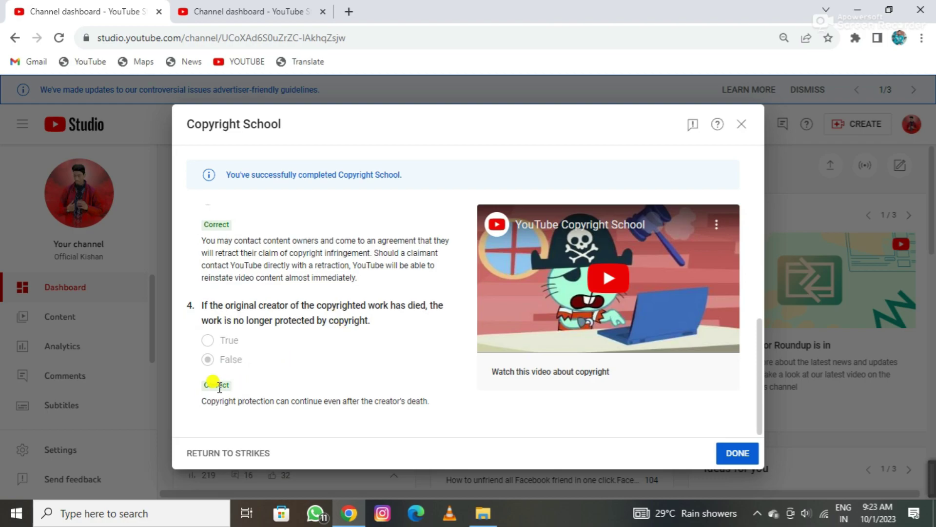
{"action": "left_click_drag", "start_coordinate": [198, 381], "coordinate": [237, 389]}
{"action": "double_click", "coordinate": [215, 225]}
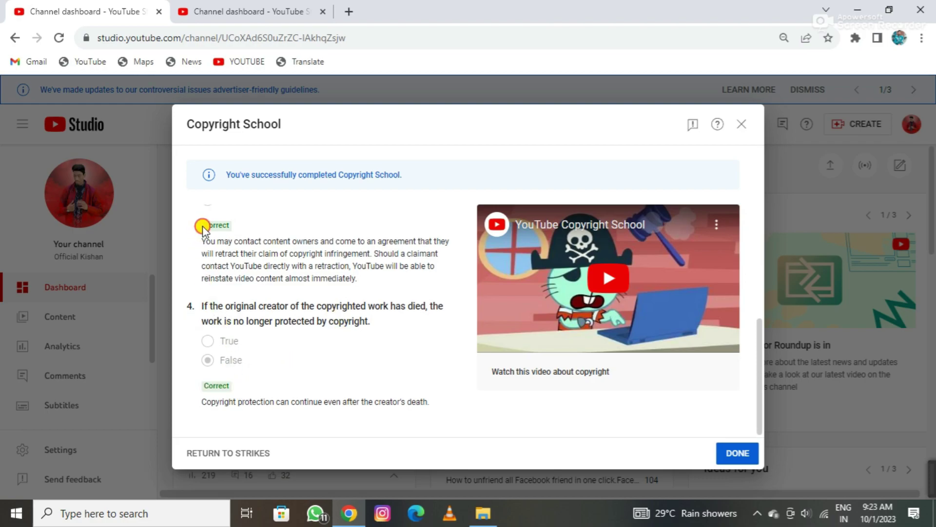
{"action": "scroll", "coordinate": [243, 234], "scroll_direction": "up", "scroll_amount": 3}
{"action": "double_click", "coordinate": [212, 212]}
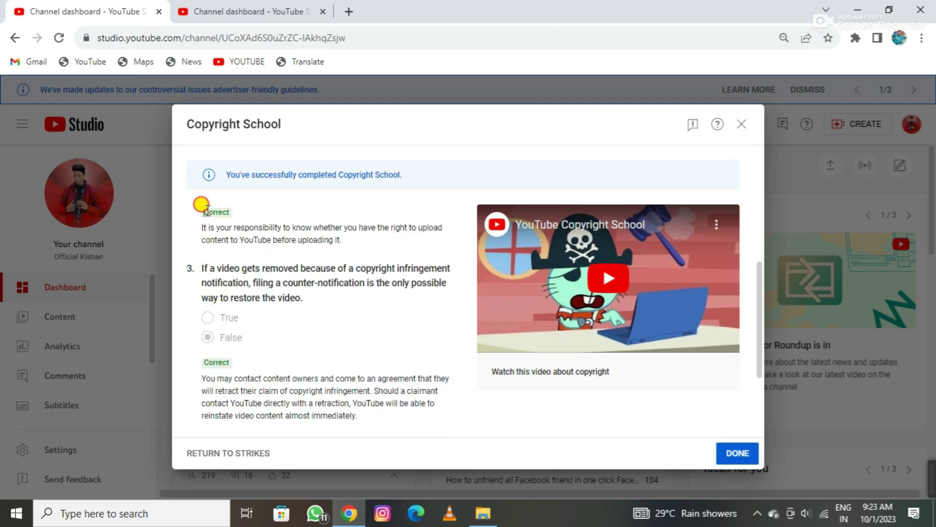
{"action": "scroll", "coordinate": [272, 236], "scroll_direction": "up", "scroll_amount": 4}
{"action": "double_click", "coordinate": [215, 252]}
{"action": "scroll", "coordinate": [254, 253], "scroll_direction": "up", "scroll_amount": 2}
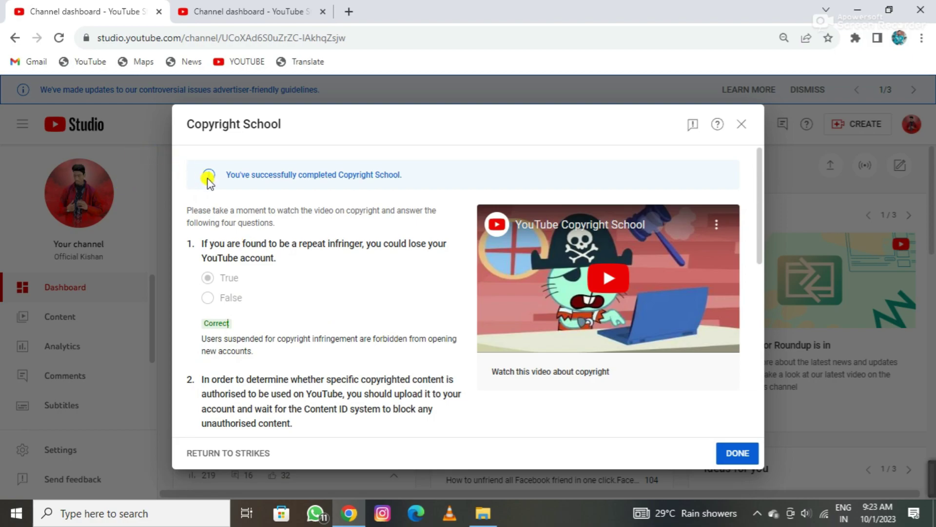
{"action": "left_click_drag", "start_coordinate": [225, 176], "coordinate": [410, 184]}
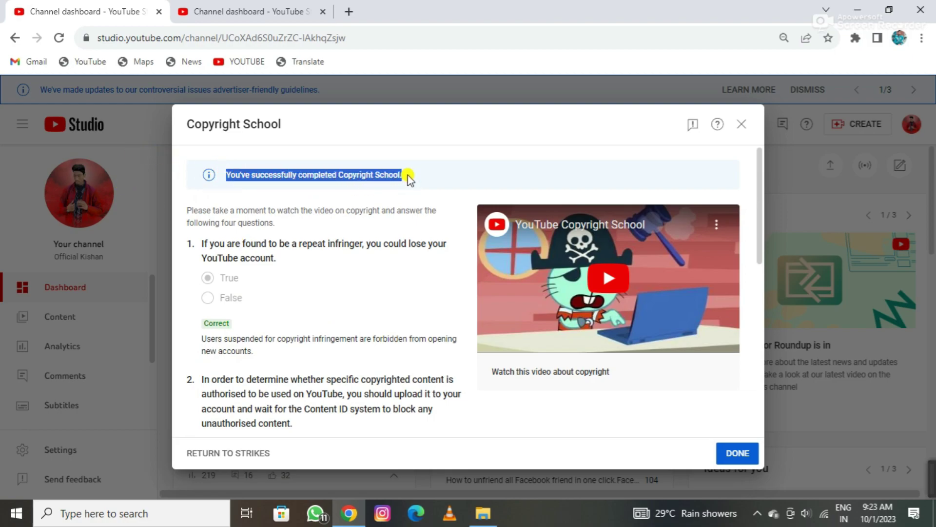
Finish Copyright School, check the channel's copyright strikes status and close the strikes dialog
{"action": "left_click", "coordinate": [748, 454]}
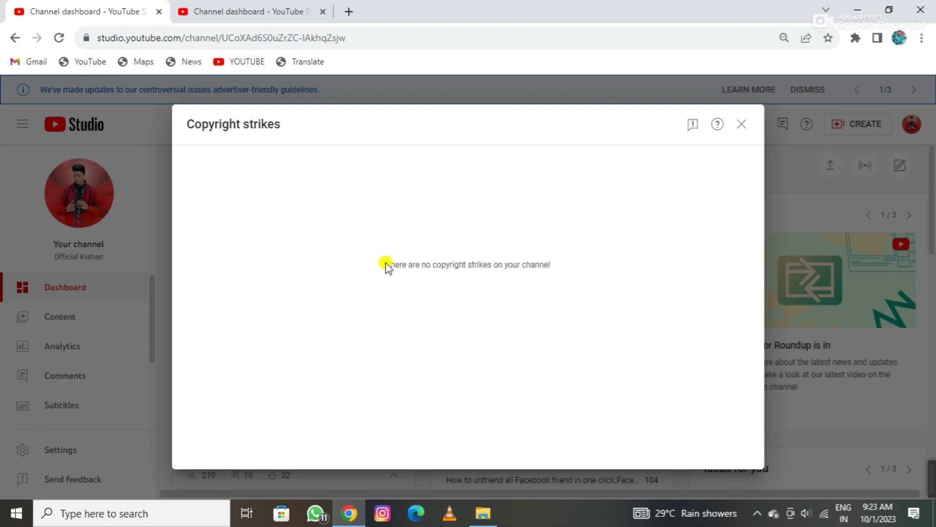
{"action": "left_click_drag", "start_coordinate": [388, 264], "coordinate": [573, 276]}
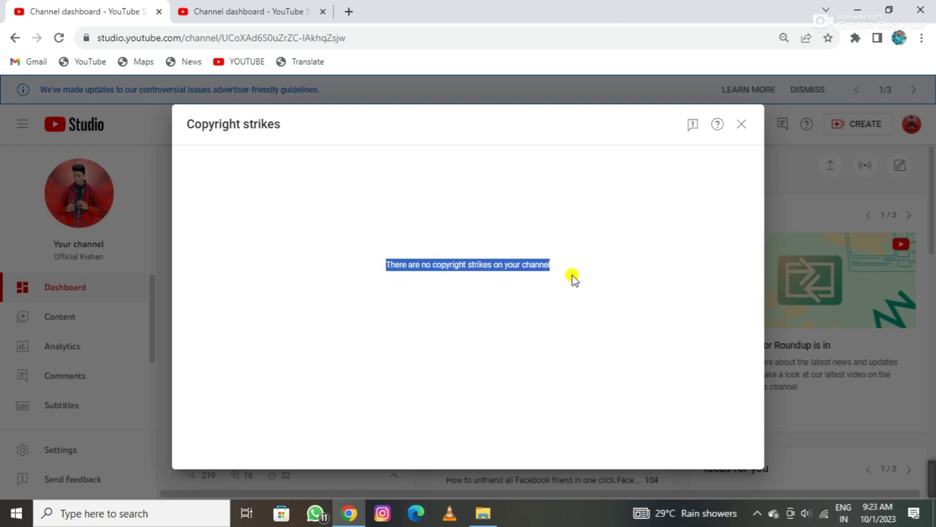
{"action": "left_click", "coordinate": [741, 124]}
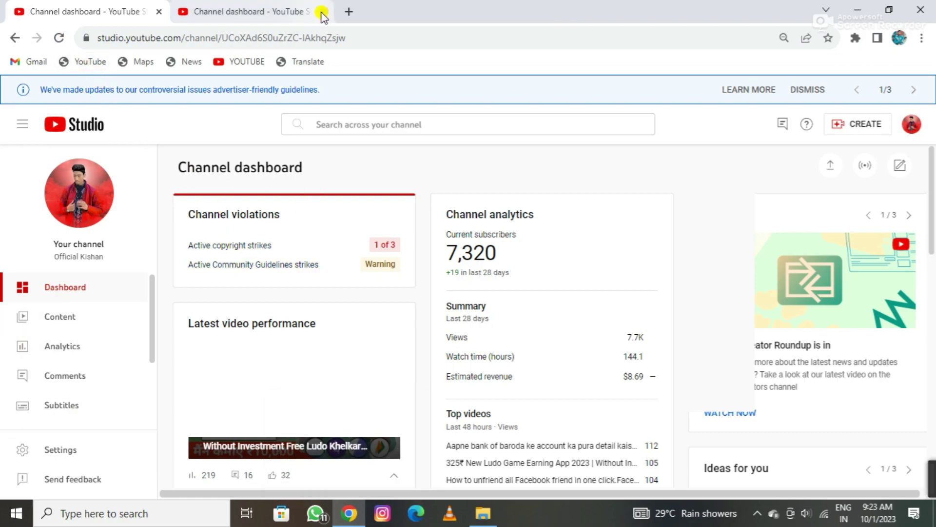
Close the duplicate channel dashboard tab and reload the remaining dashboard
{"action": "left_click", "coordinate": [321, 13]}
{"action": "left_click", "coordinate": [58, 38]}
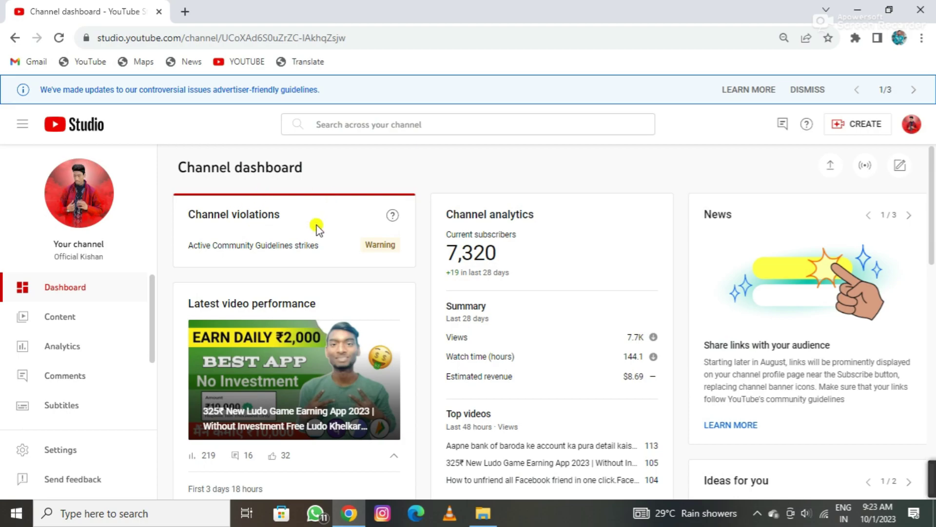
View the details of the active Community Guidelines warning and return to the channel dashboard
{"action": "left_click", "coordinate": [283, 250]}
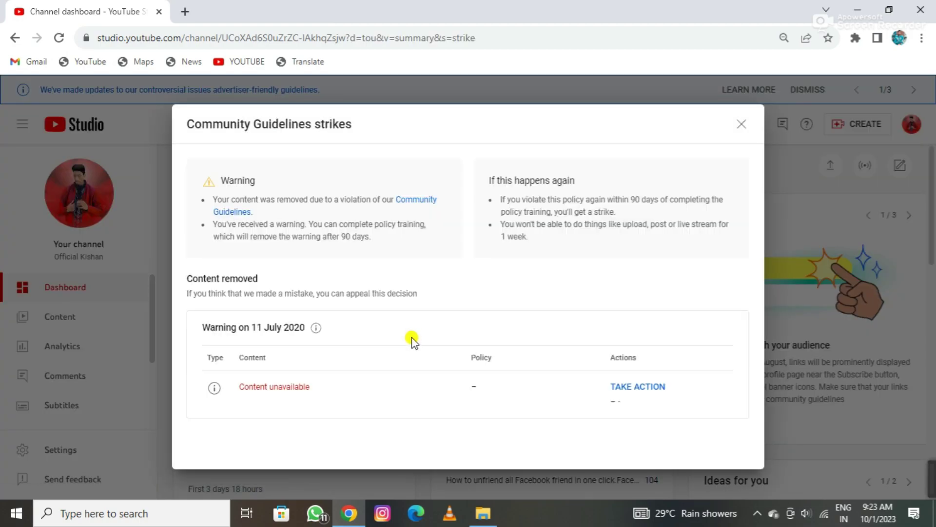
{"action": "left_click", "coordinate": [741, 125]}
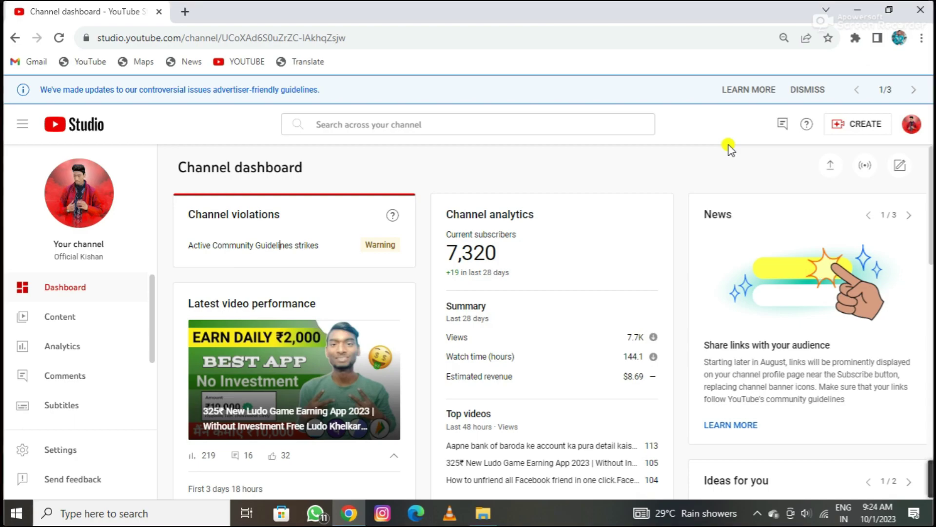
{"action": "scroll", "coordinate": [534, 221], "scroll_direction": "down", "scroll_amount": 7}
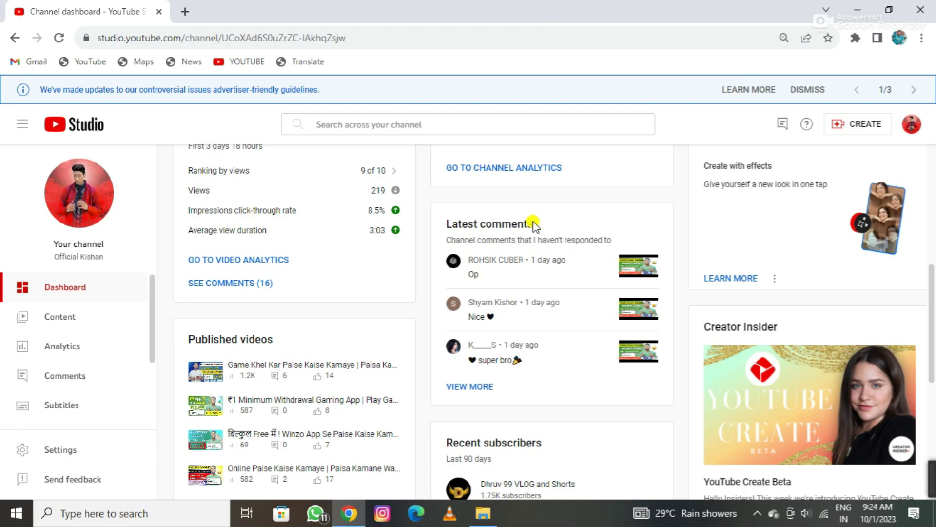
{"action": "scroll", "coordinate": [549, 219], "scroll_direction": "down", "scroll_amount": 5}
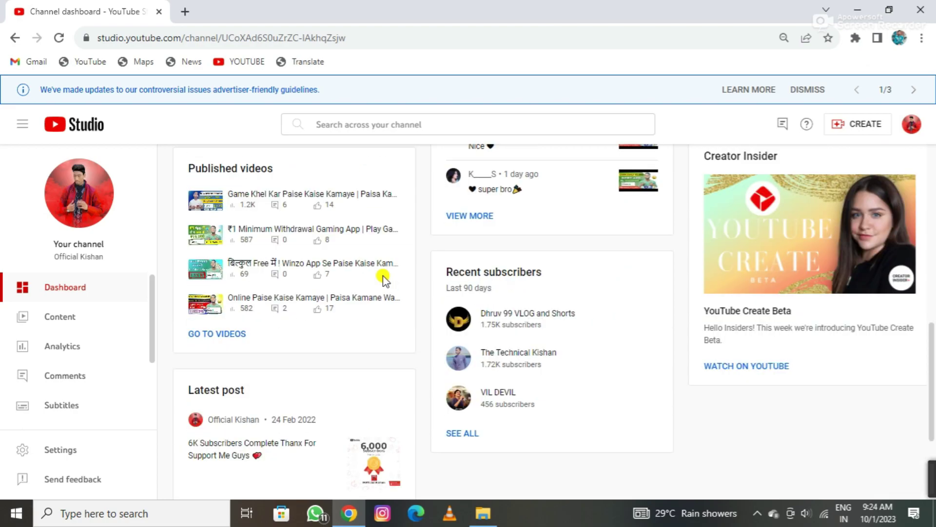
{"action": "scroll", "coordinate": [401, 288], "scroll_direction": "up", "scroll_amount": 12}
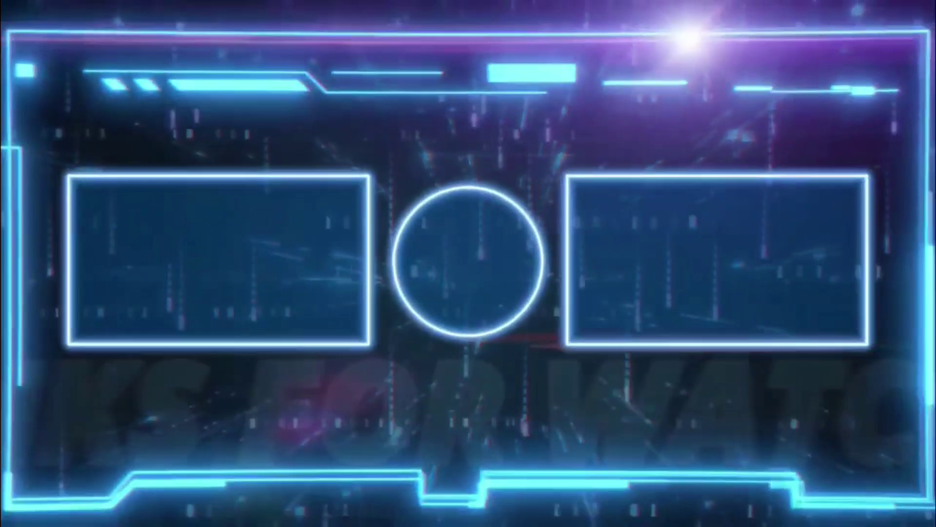